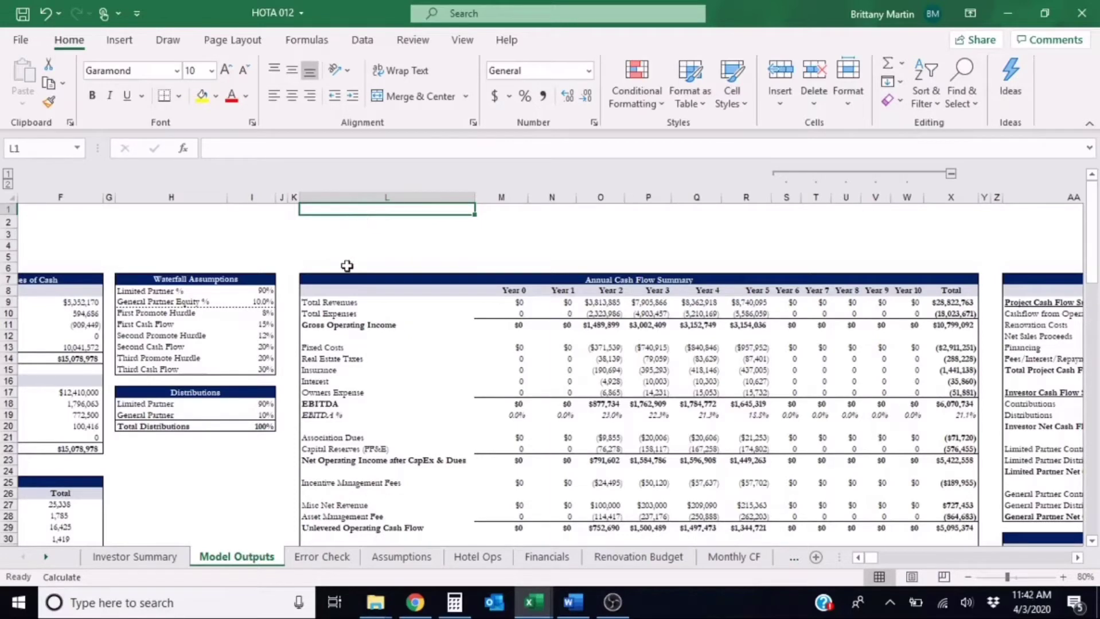
Step: Open the Year 0 Debt Yield formula in M63: IFERROR(M18/('Annual CF'!H189+H206+H220))
scroll(347, 266, down, 3)
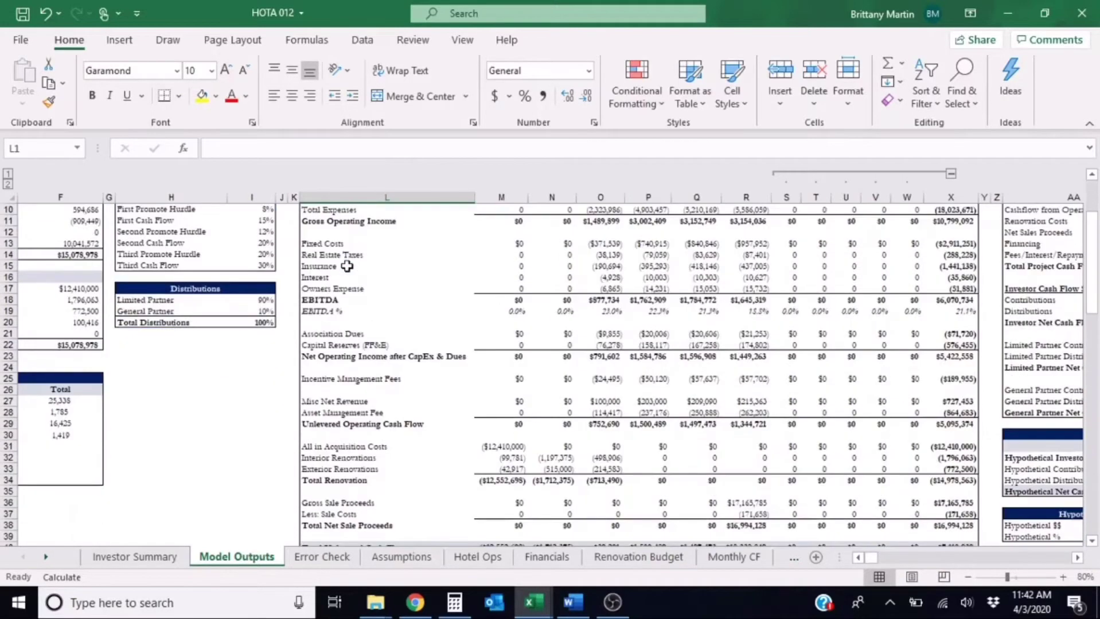
scroll(347, 266, down, 3)
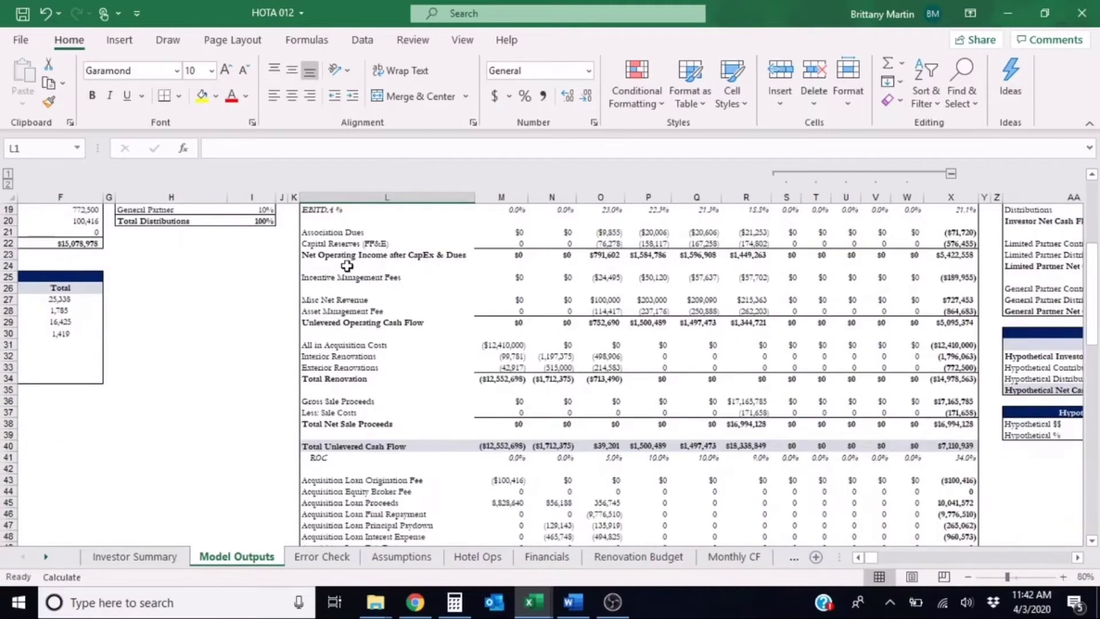
scroll(347, 266, down, 8)
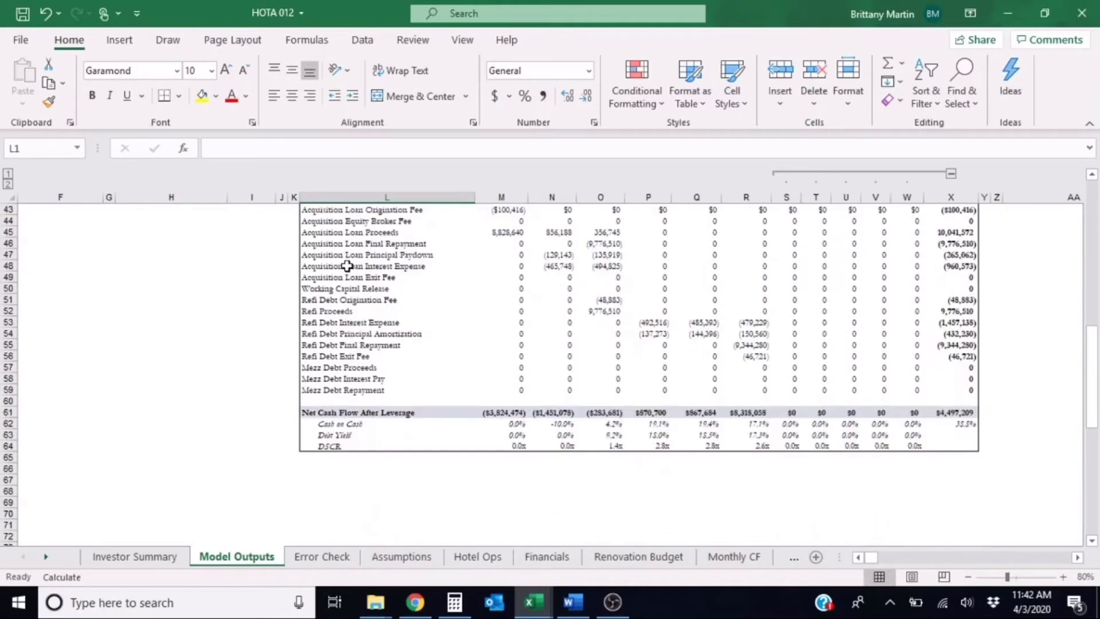
click(503, 436)
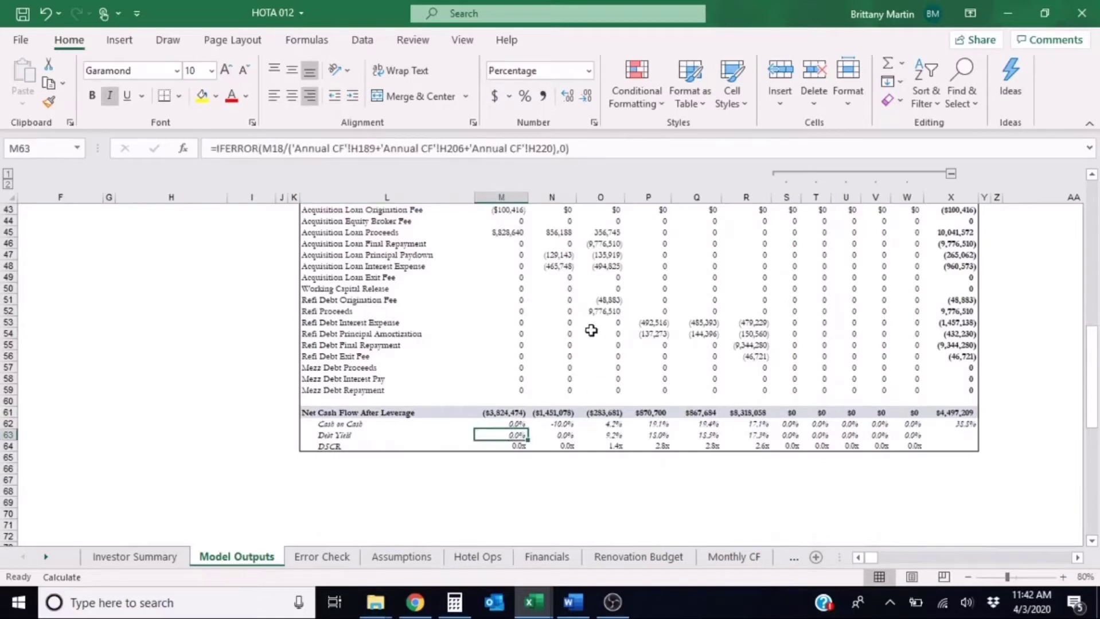
click(385, 435)
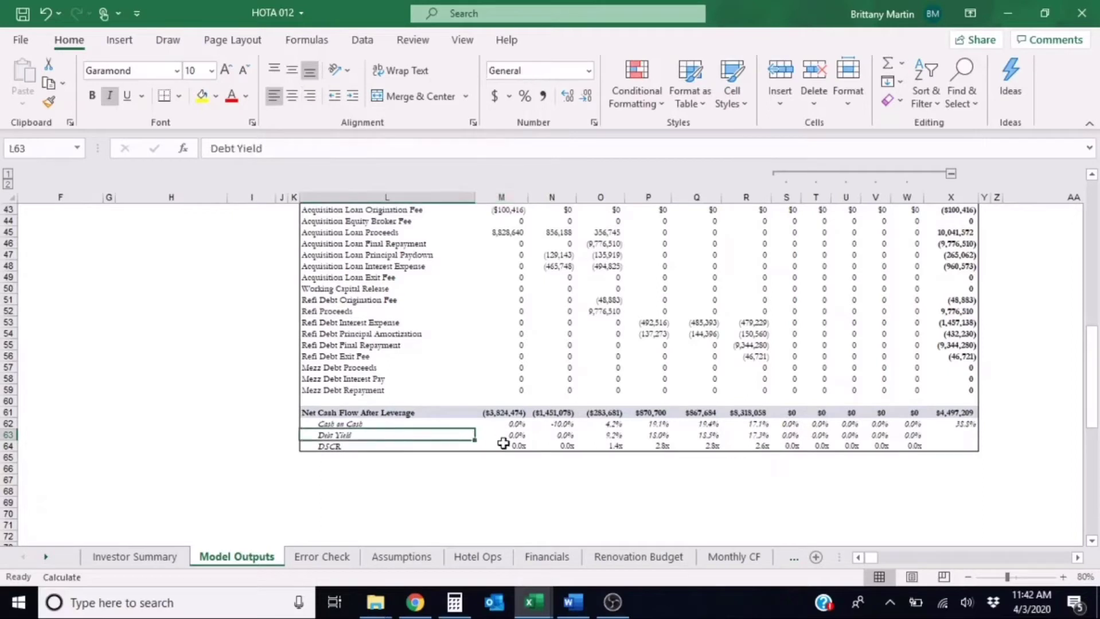
click(503, 440)
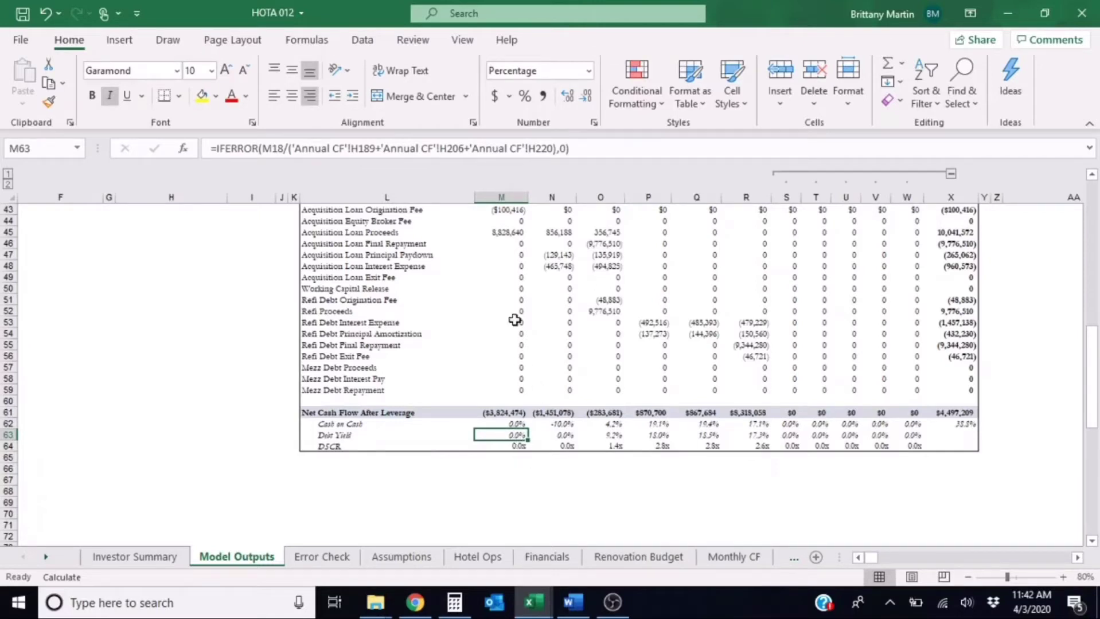
click(583, 152)
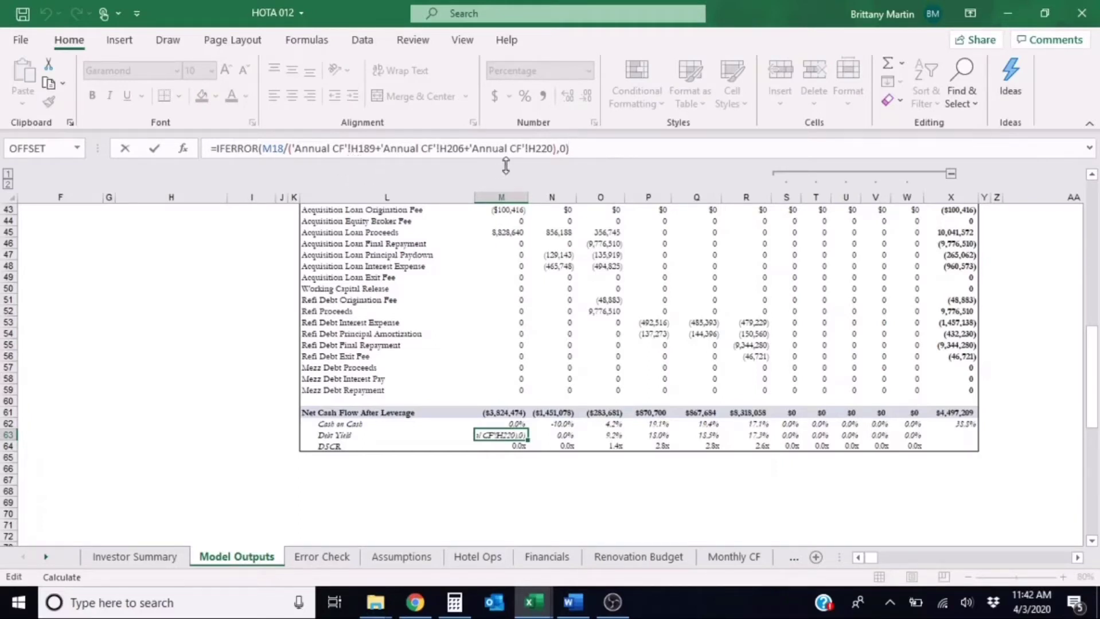
scroll(341, 319, up, 12)
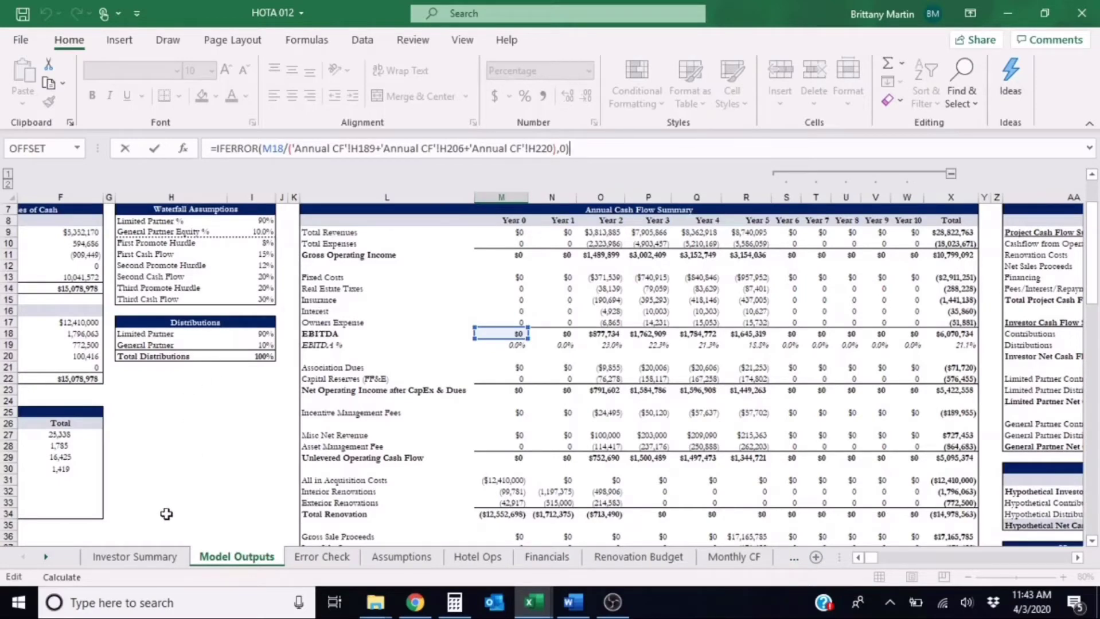
Step: Leave the formula unchanged and inspect the acquisition debt Beginning Balance formula on Annual CF
key(Escape)
click(46, 556)
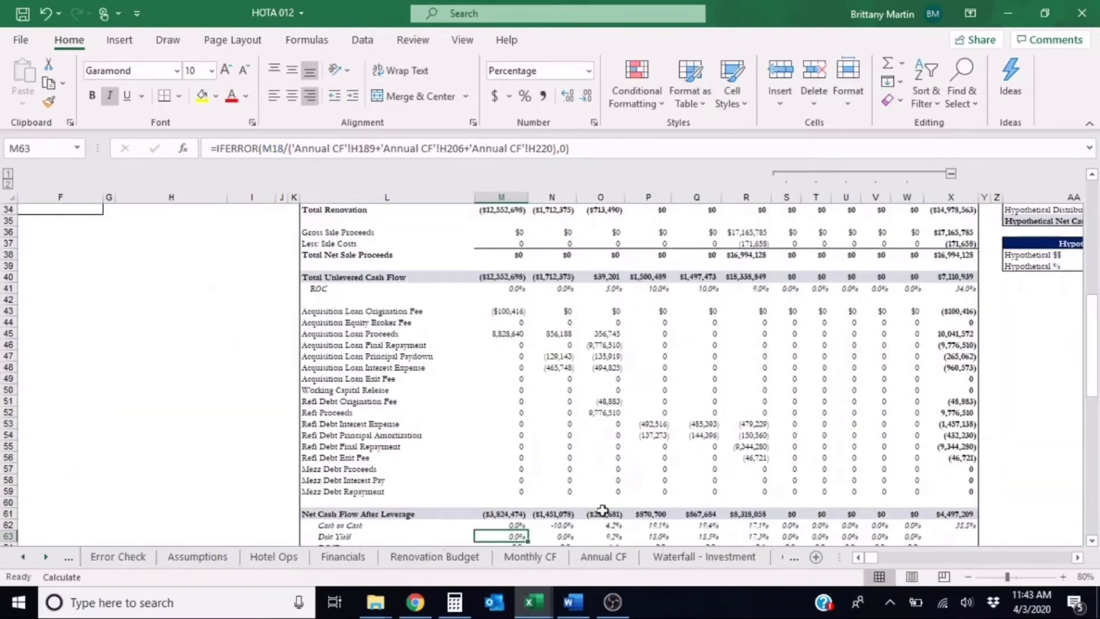
click(611, 559)
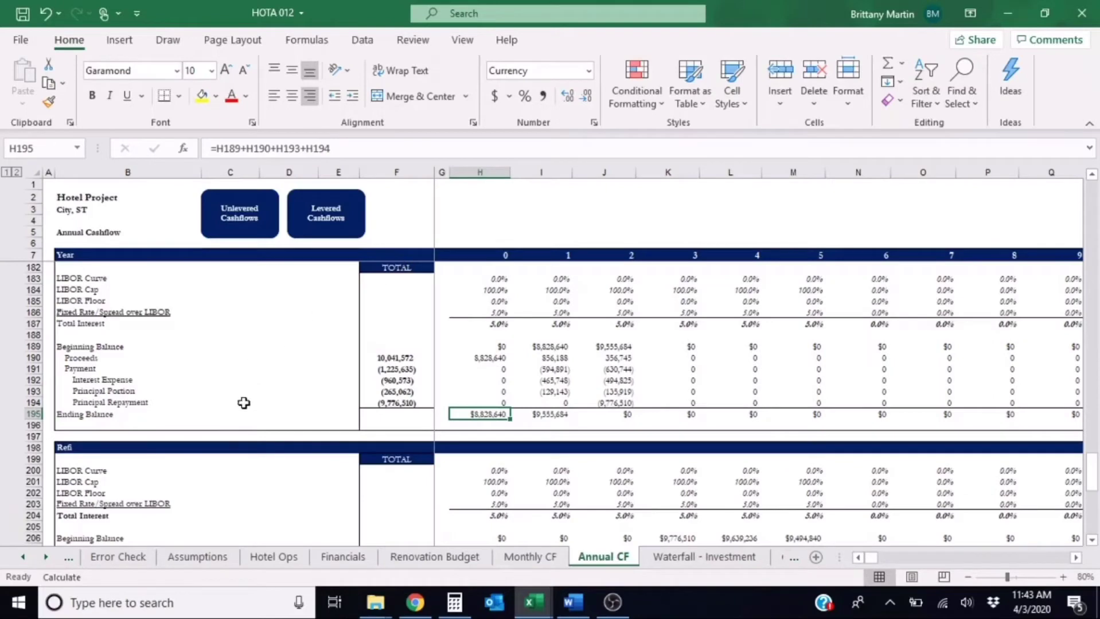
scroll(244, 404, up, 2)
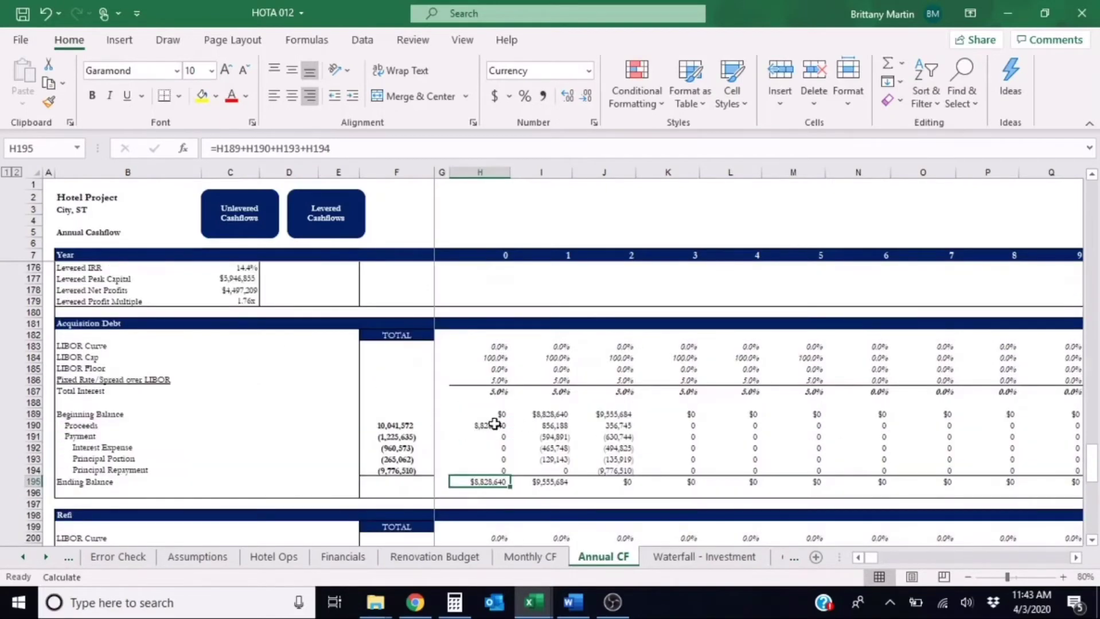
click(487, 414)
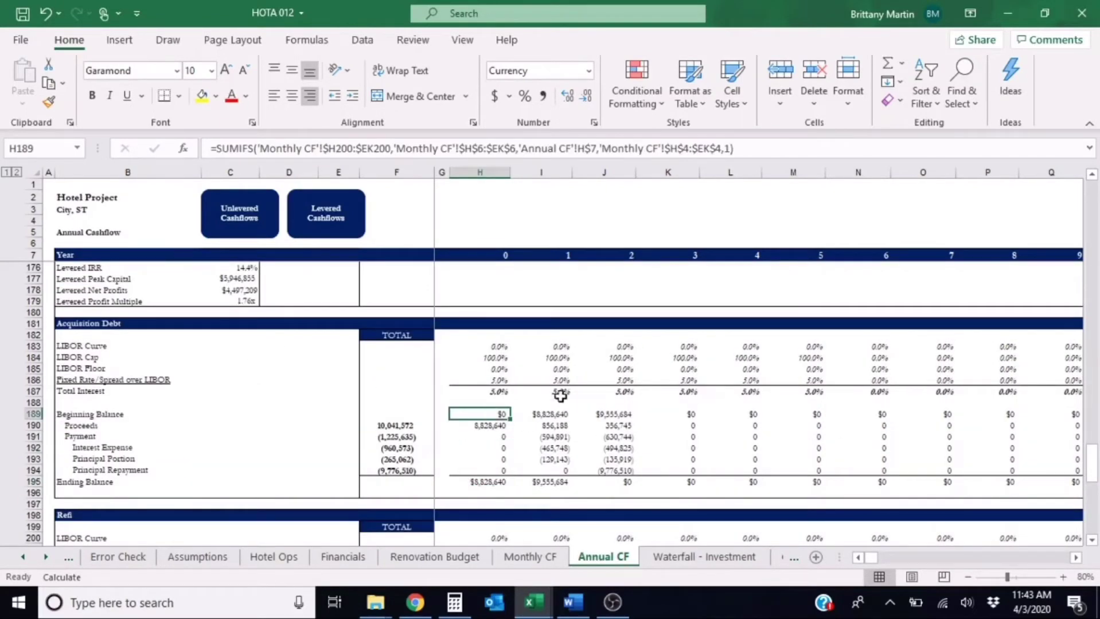
Step: Inspect the Year 0 Refi and Mezzanine Beginning Balance formulas on Annual CF
scroll(556, 393, up, 2)
scroll(557, 393, down, 4)
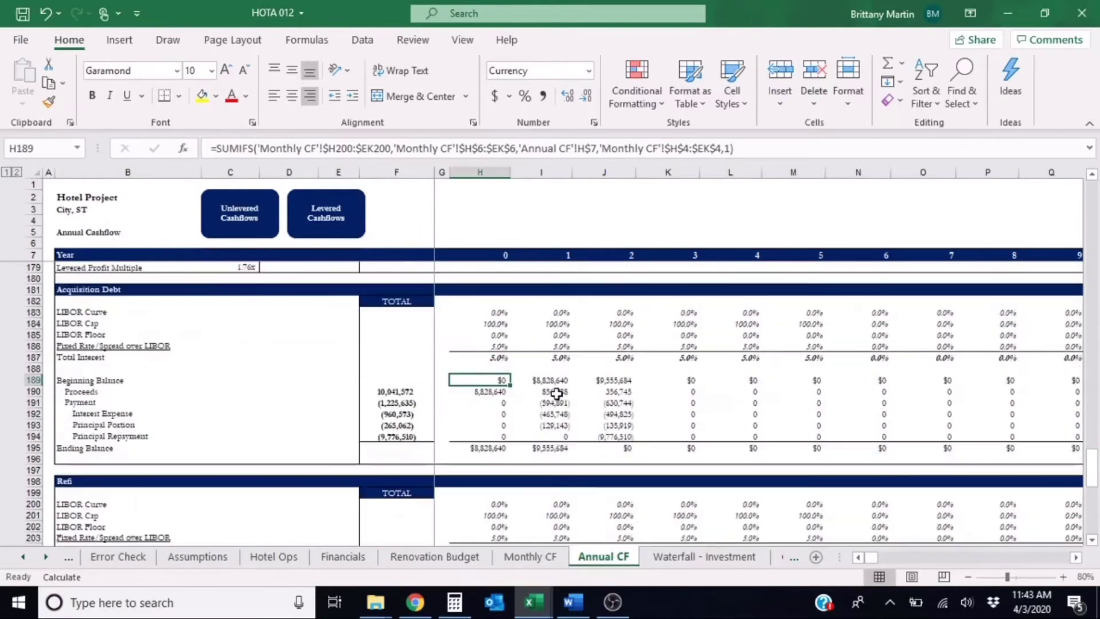
scroll(536, 476, down, 4)
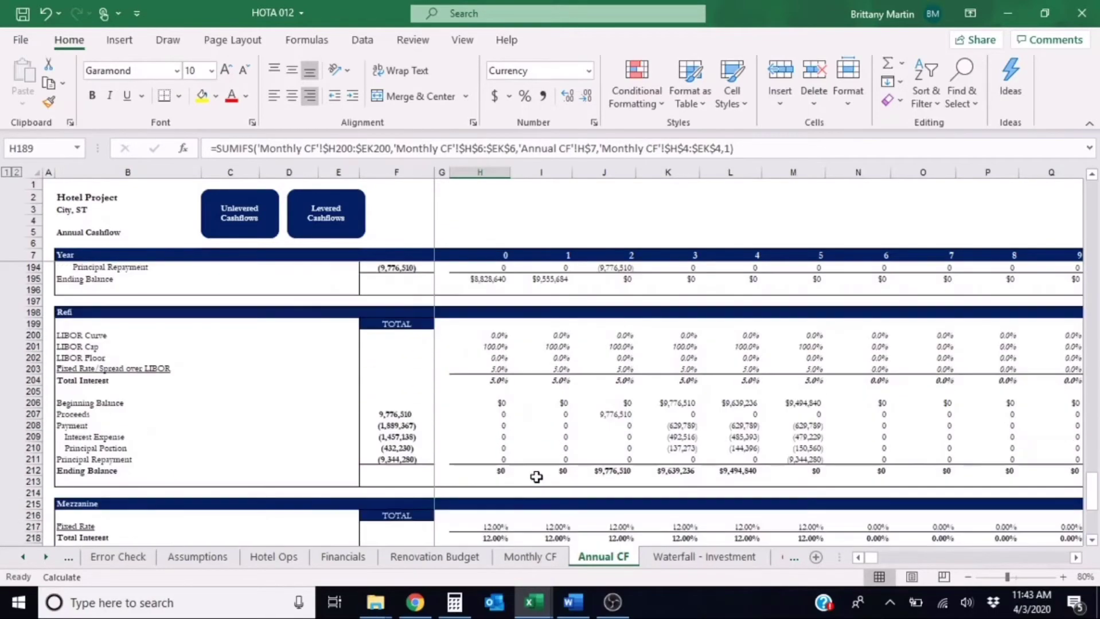
click(502, 414)
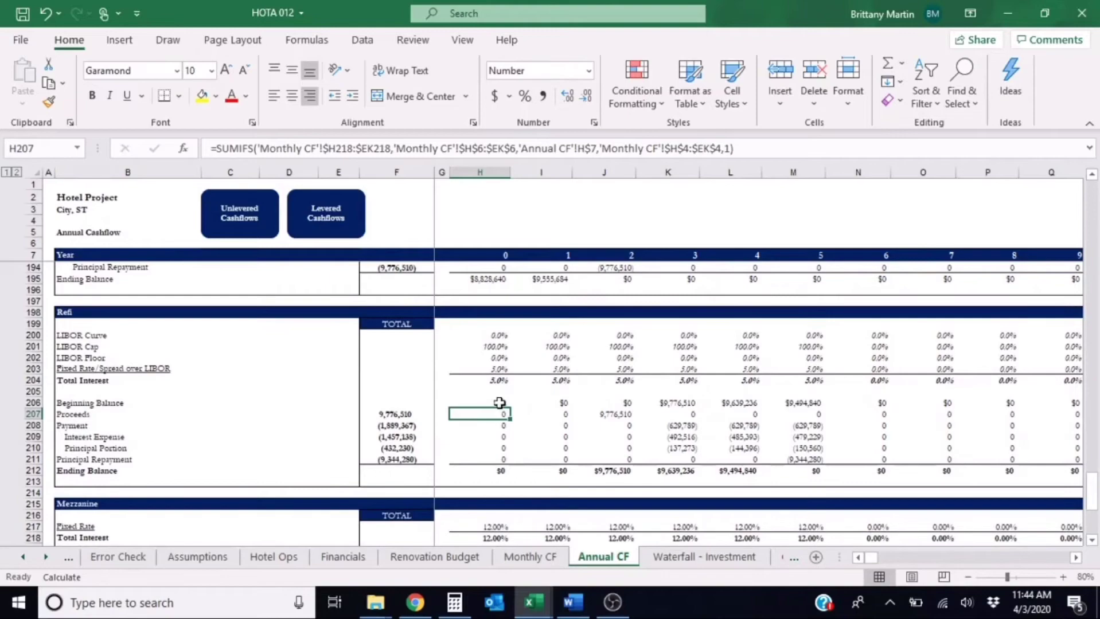
click(498, 401)
scroll(527, 464, down, 4)
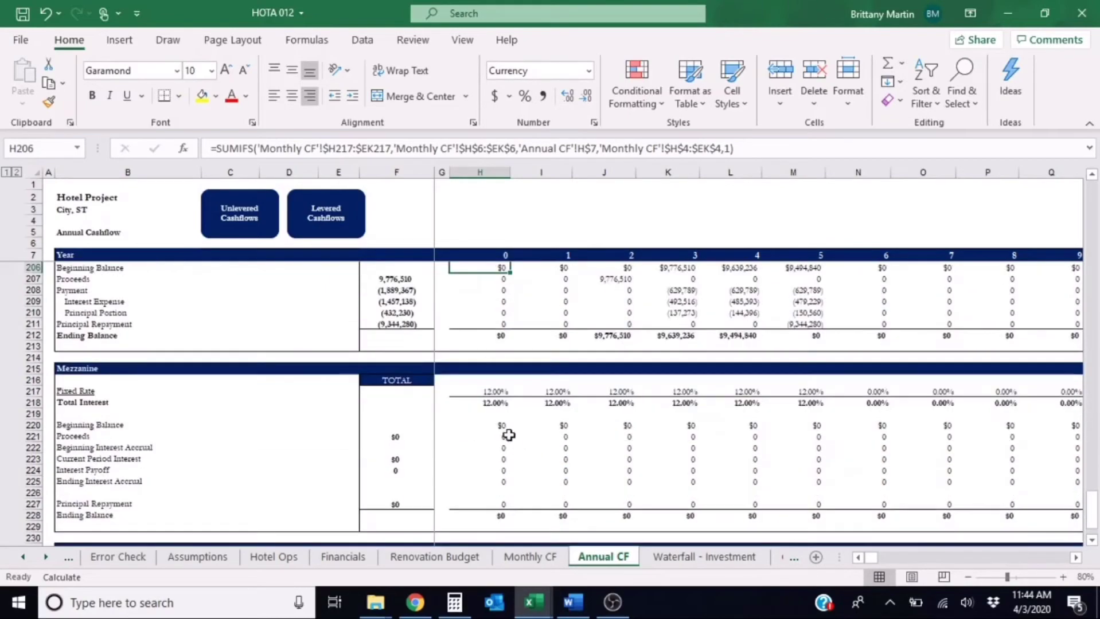
click(503, 426)
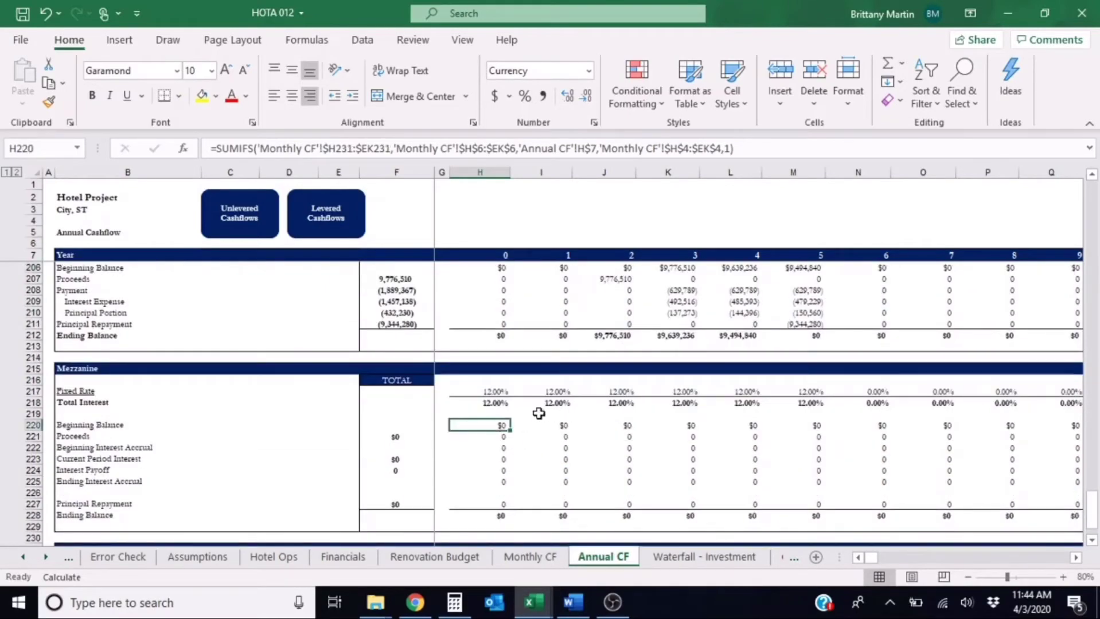
Step: Recheck the Year 0 acquisition loan Beginning Balance formula in H189, which is $0
scroll(538, 414, up, 9)
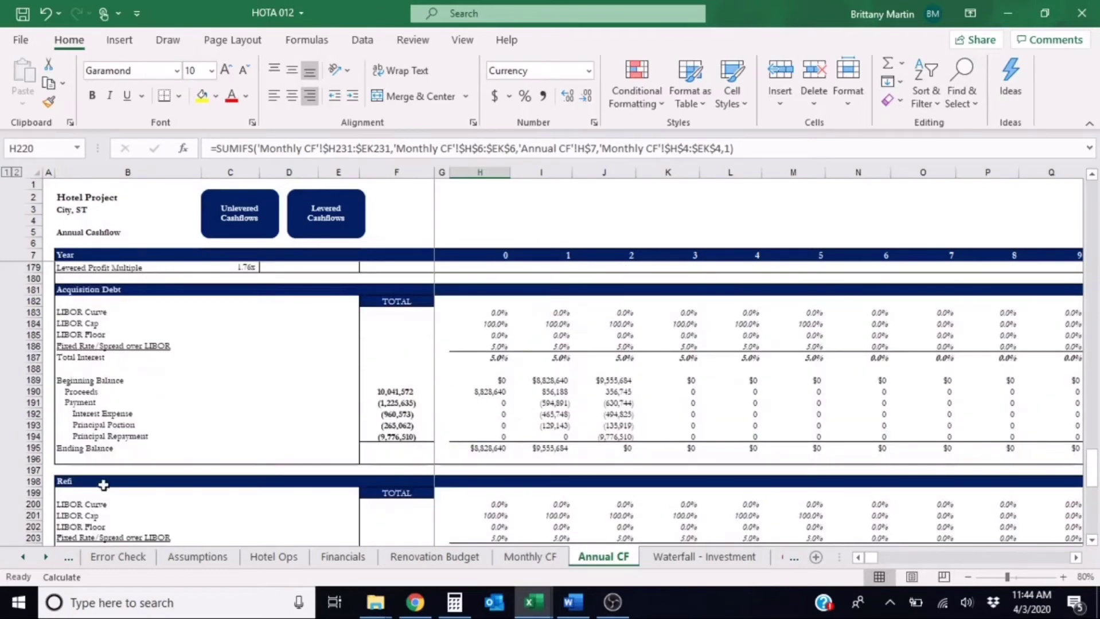
scroll(124, 536, down, 4)
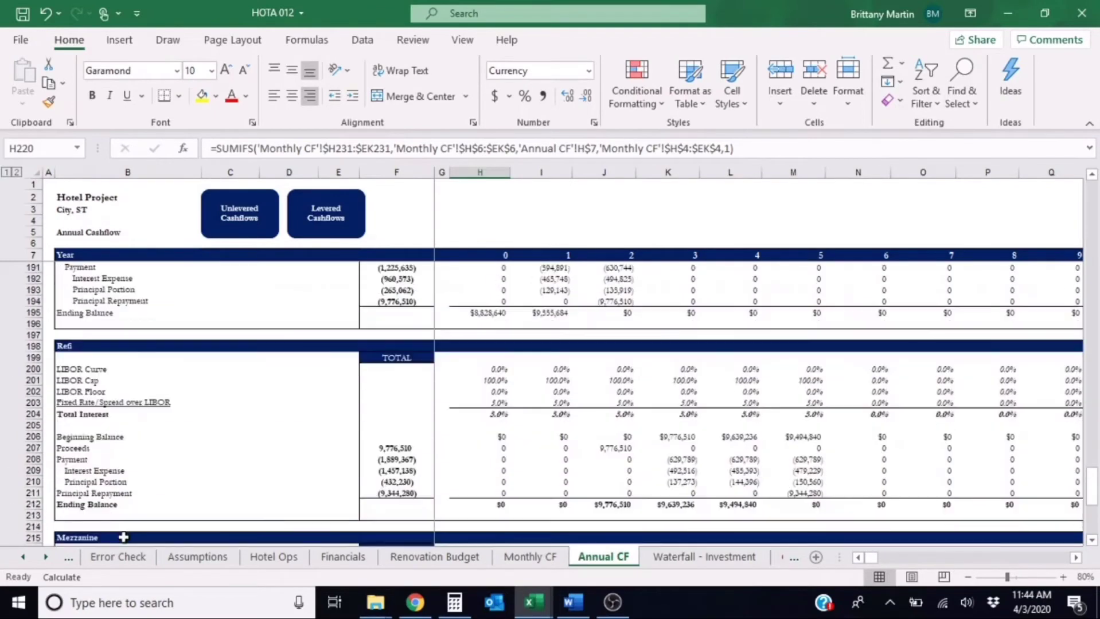
scroll(144, 450, down, 5)
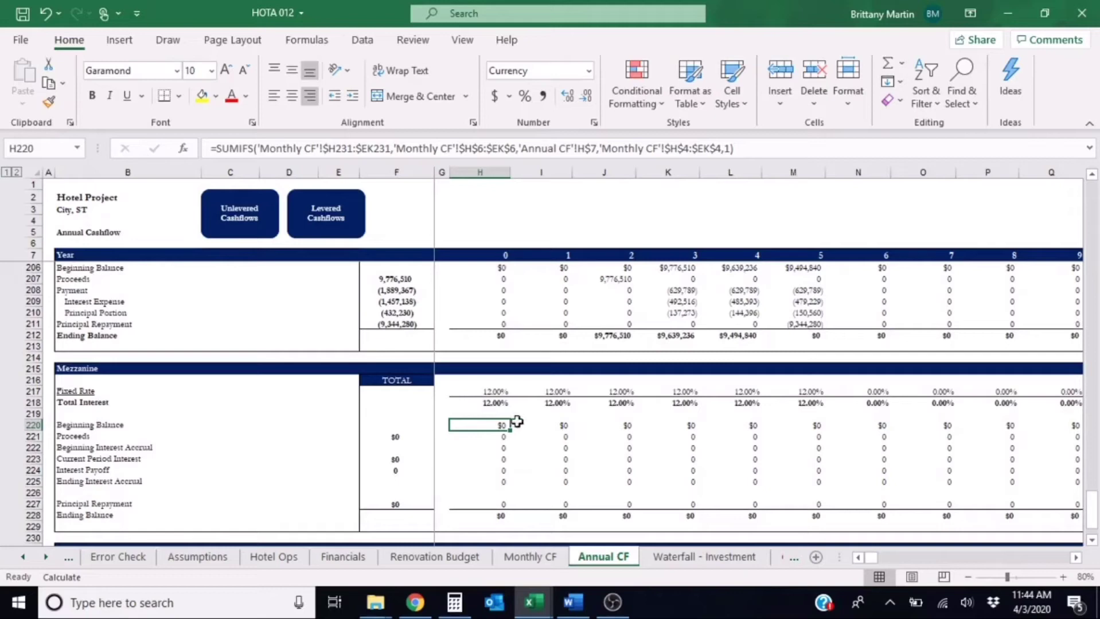
scroll(449, 503, up, 4)
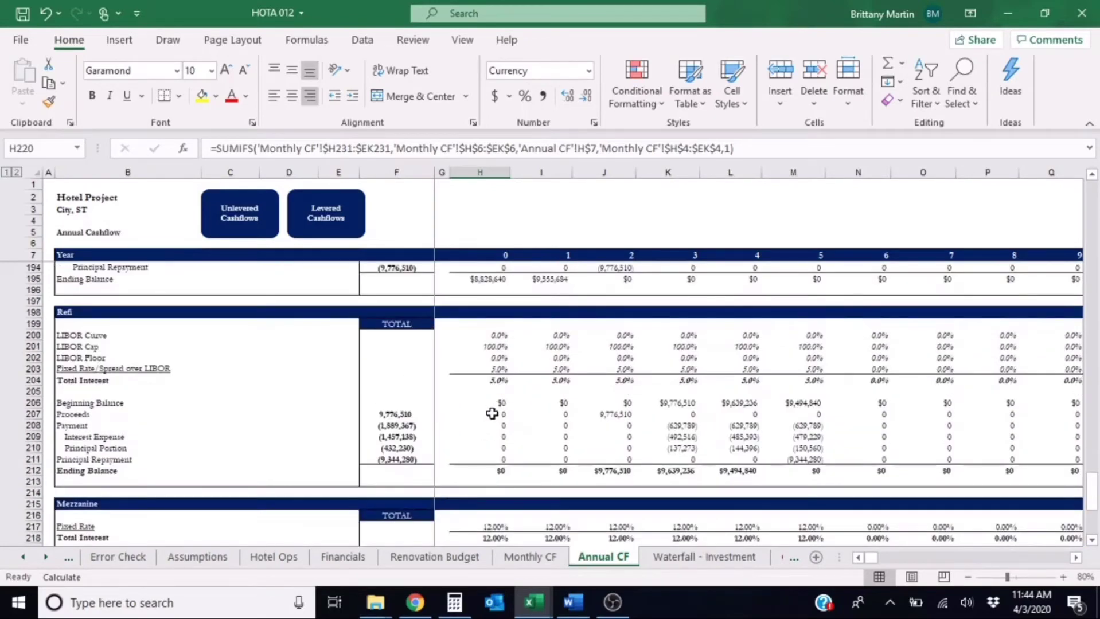
scroll(492, 414, up, 3)
scroll(491, 414, up, 2)
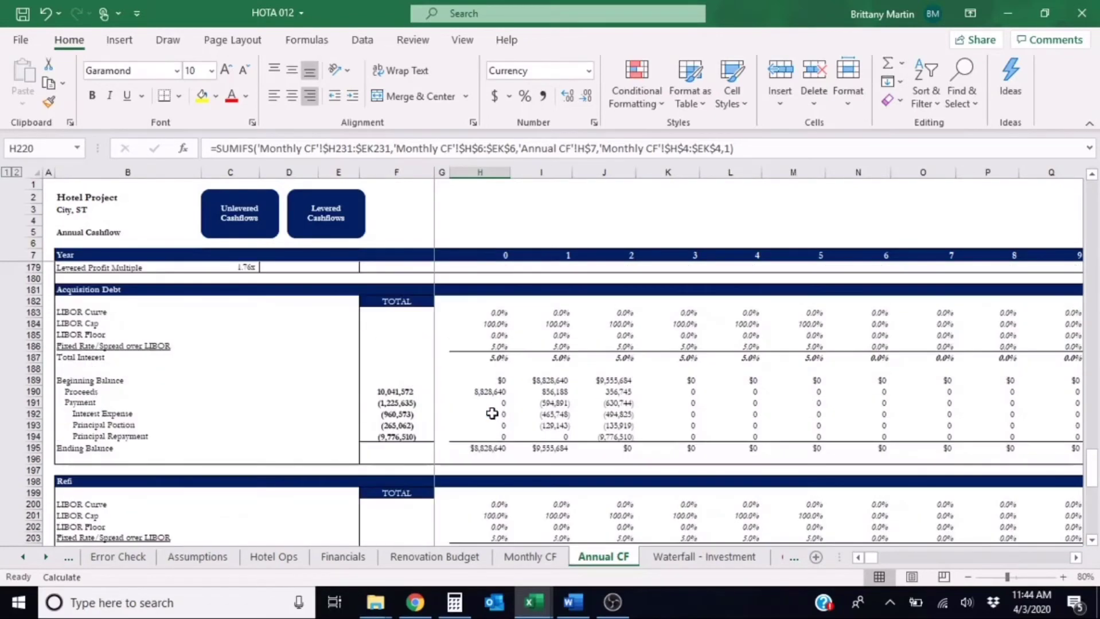
click(491, 381)
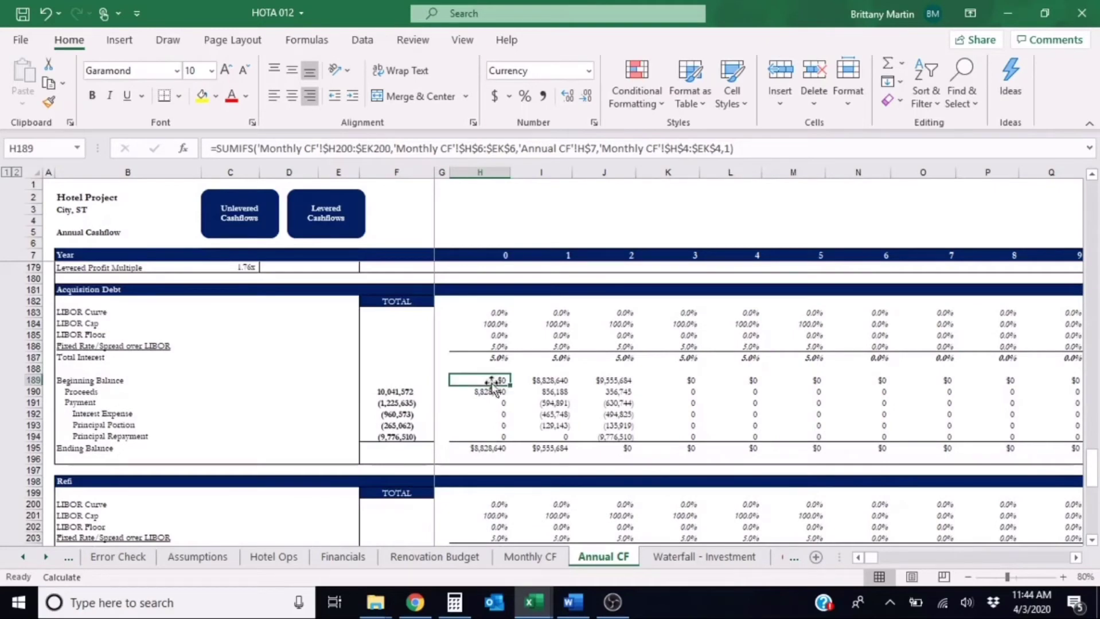
Step: On Model Outputs, review the Debt Yield formulas in M63 and N63
click(200, 557)
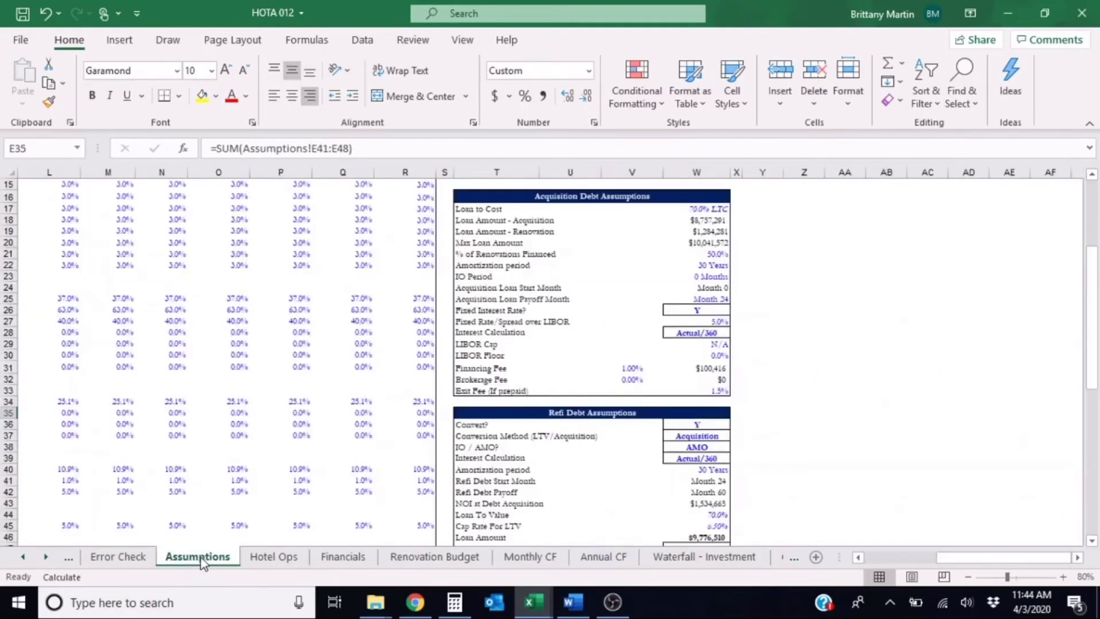
click(23, 556)
click(229, 558)
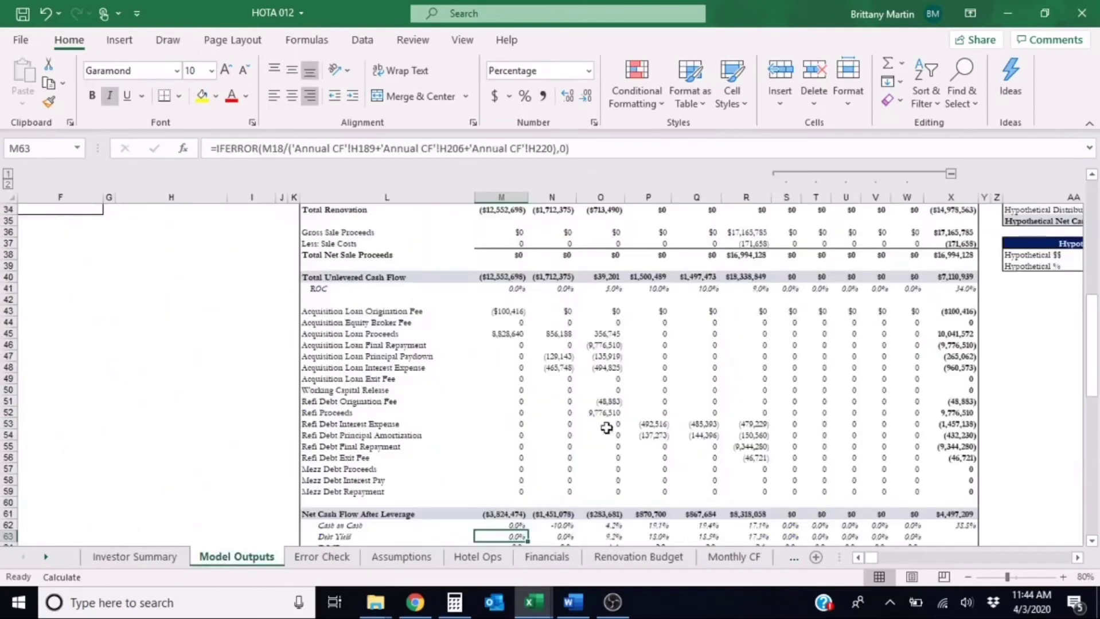
scroll(547, 452, down, 2)
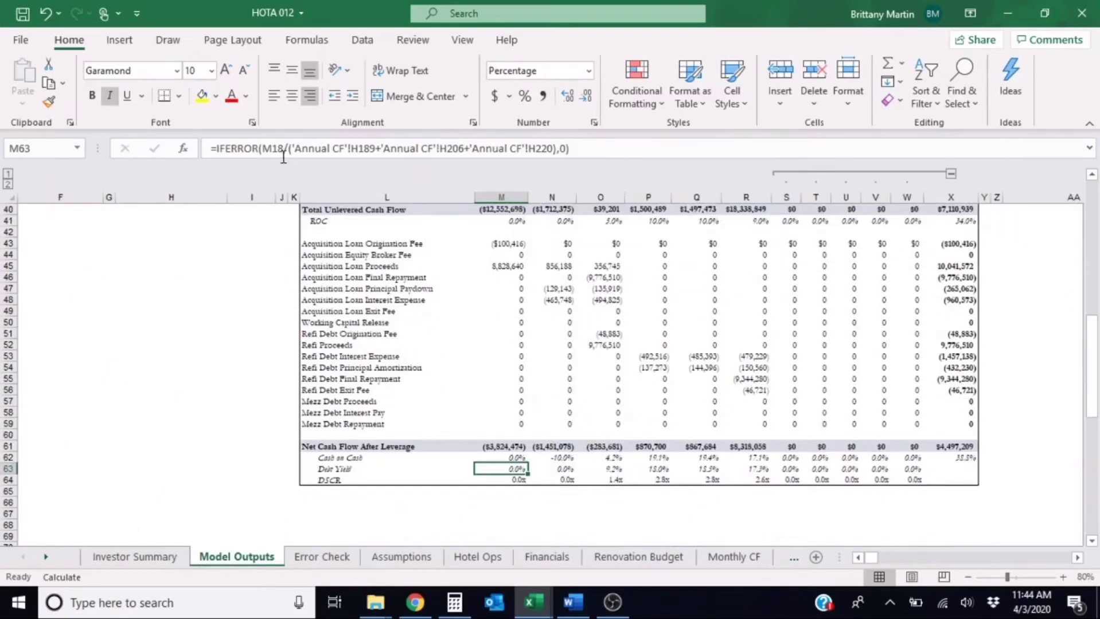
key(Right)
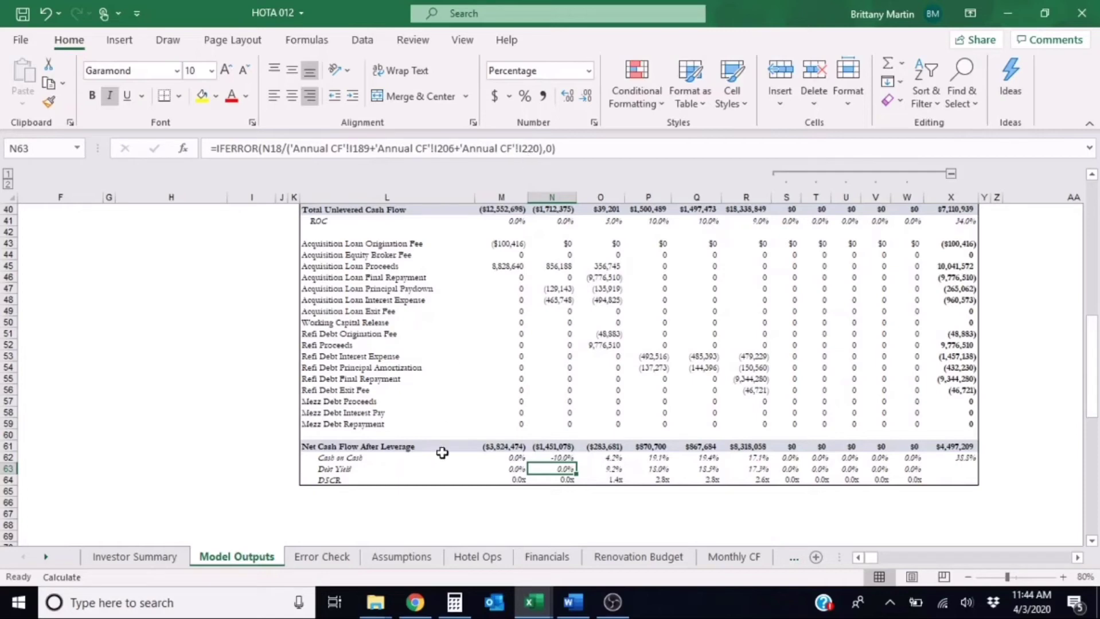
Step: Return to Annual CF, where the Year 1 acquisition loan balance reads $8,828,640
click(40, 561)
click(40, 561)
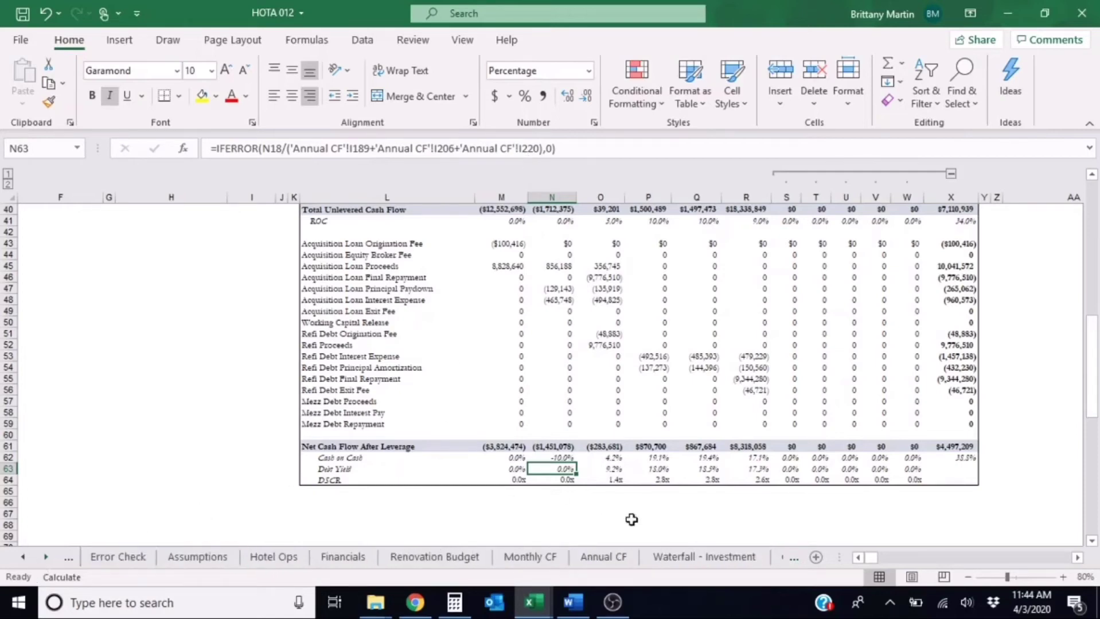
click(606, 560)
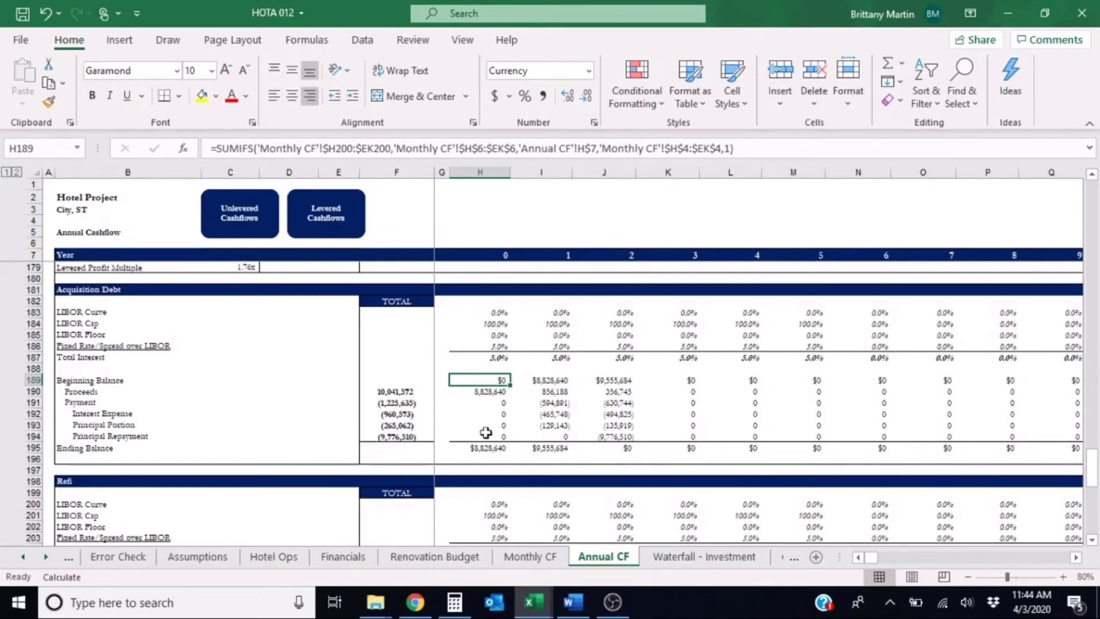
scroll(487, 433, down, 3)
scroll(519, 389, up, 3)
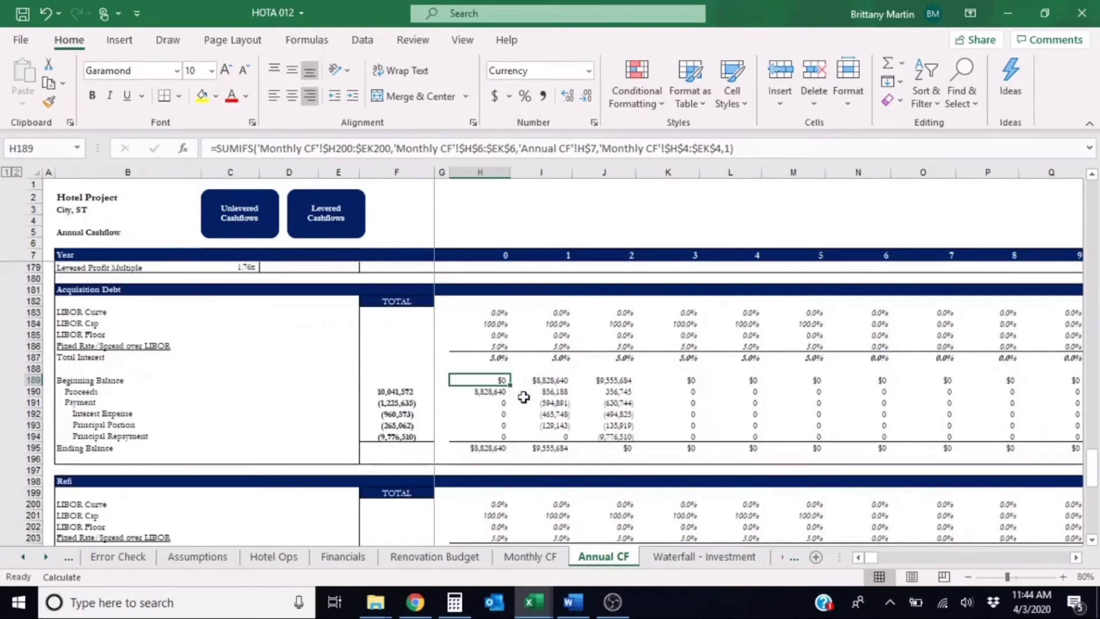
click(541, 381)
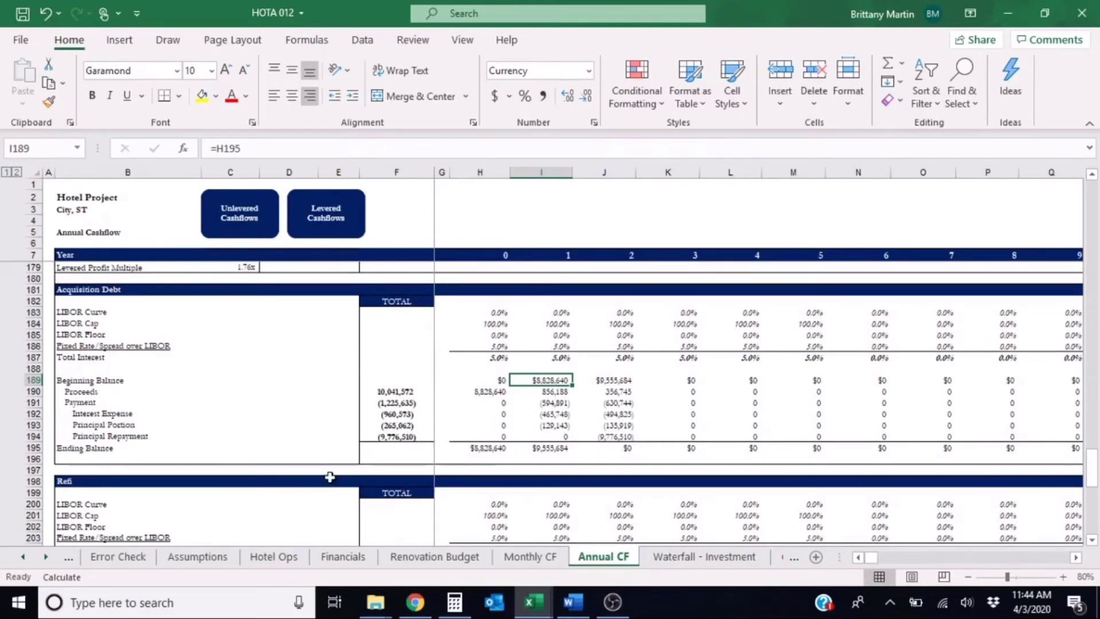
scroll(330, 479, down, 4)
scroll(467, 433, down, 6)
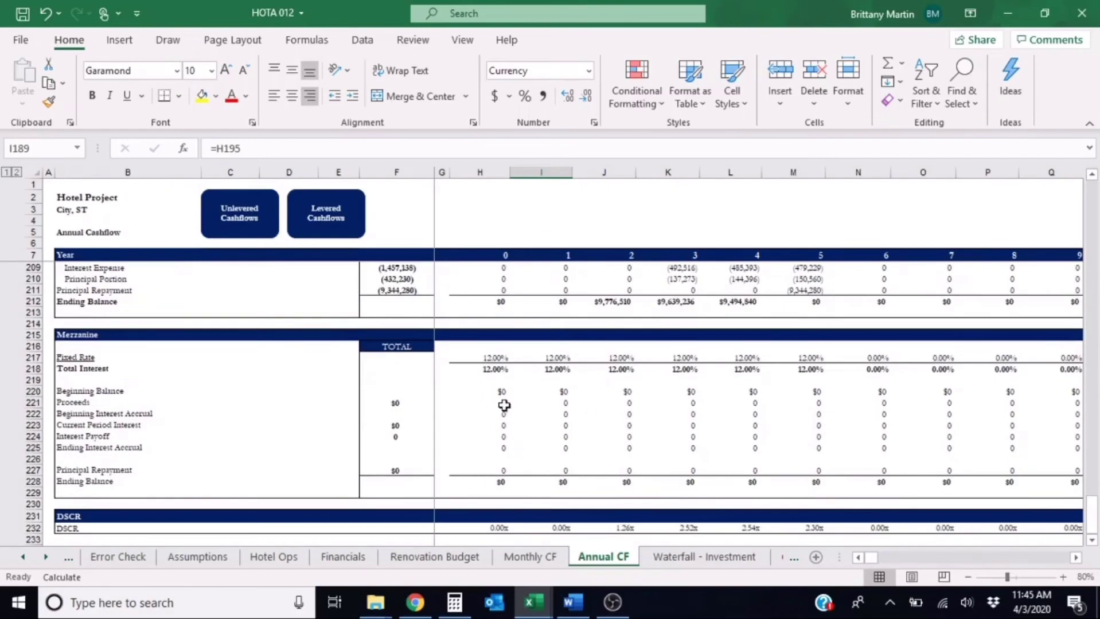
scroll(549, 411, up, 3)
scroll(548, 412, up, 1)
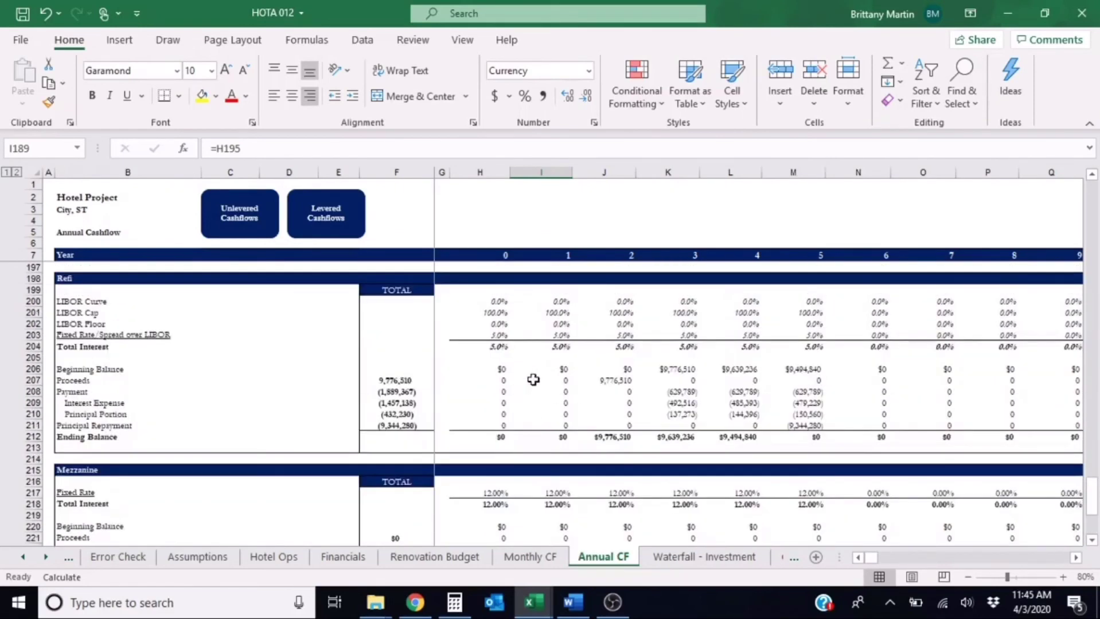
scroll(480, 373, up, 4)
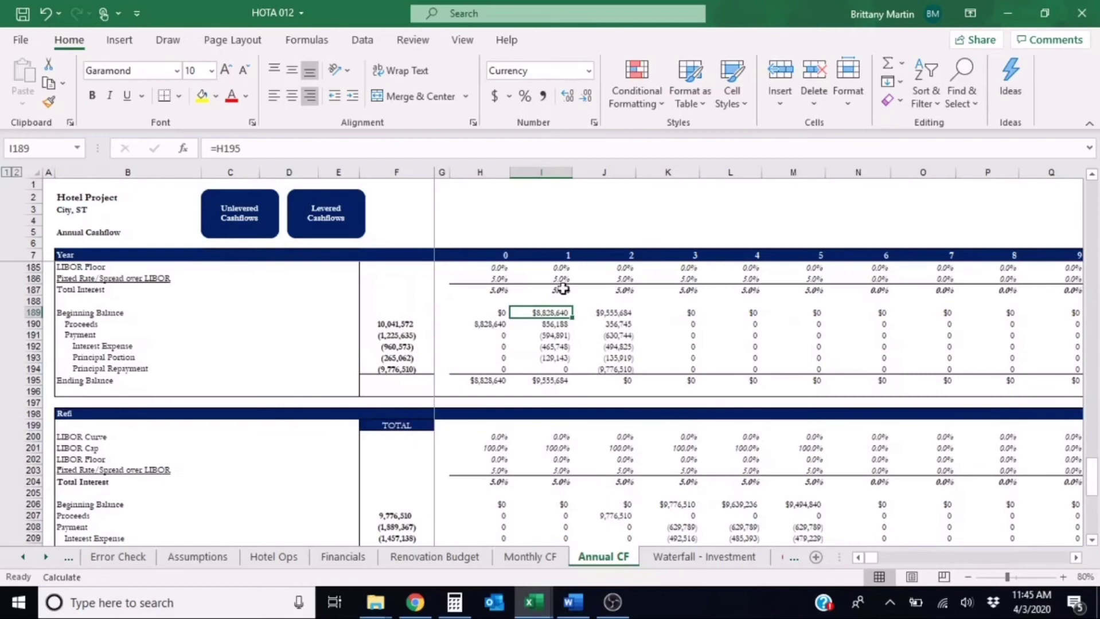
click(489, 313)
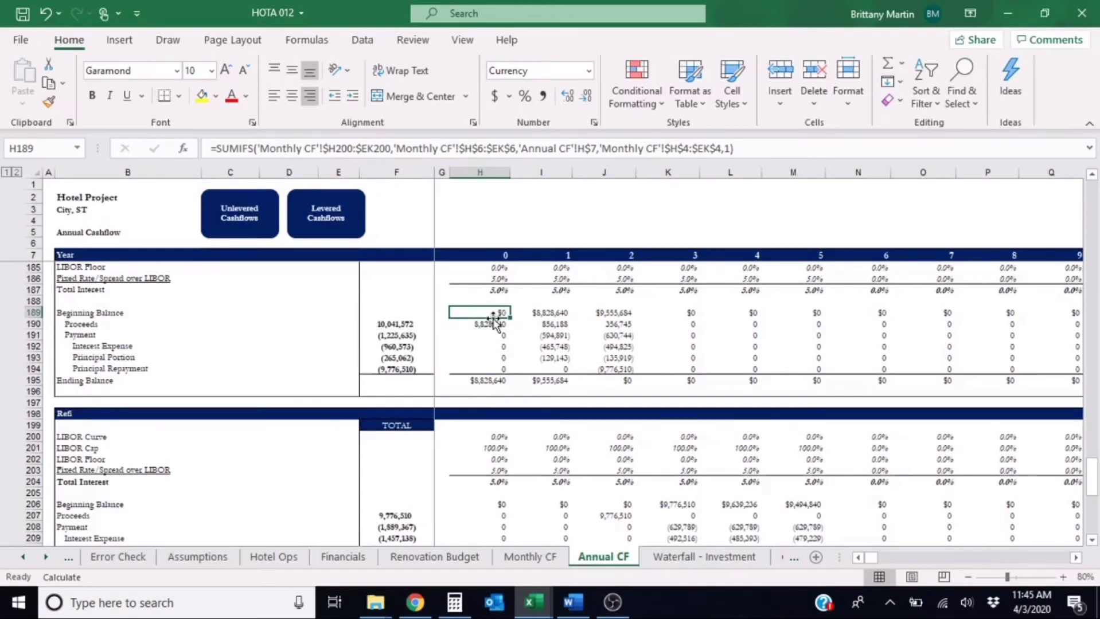
click(564, 316)
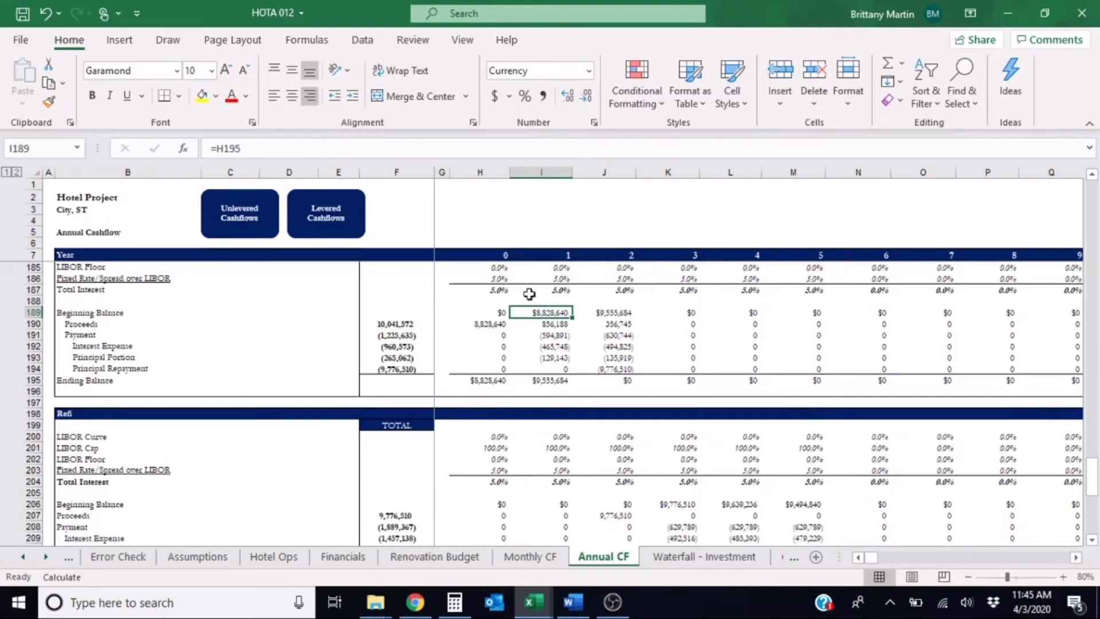
click(17, 560)
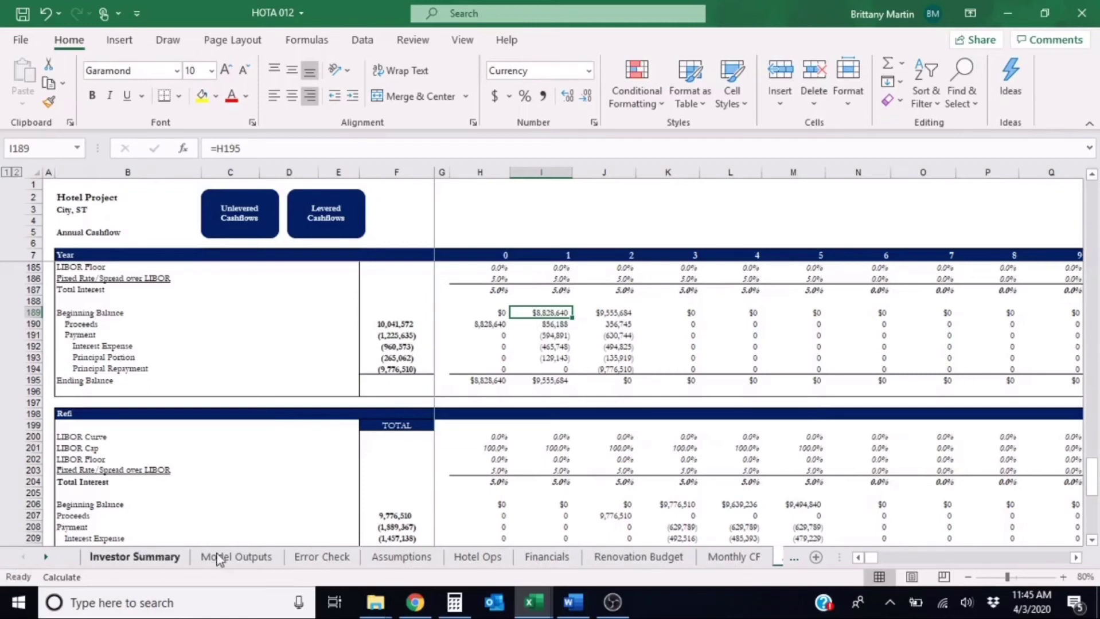
Step: Step through the Debt Yield formulas in O63 to R63, reading 9.2%, 13.0%, 13.5% and 17.3%
click(235, 557)
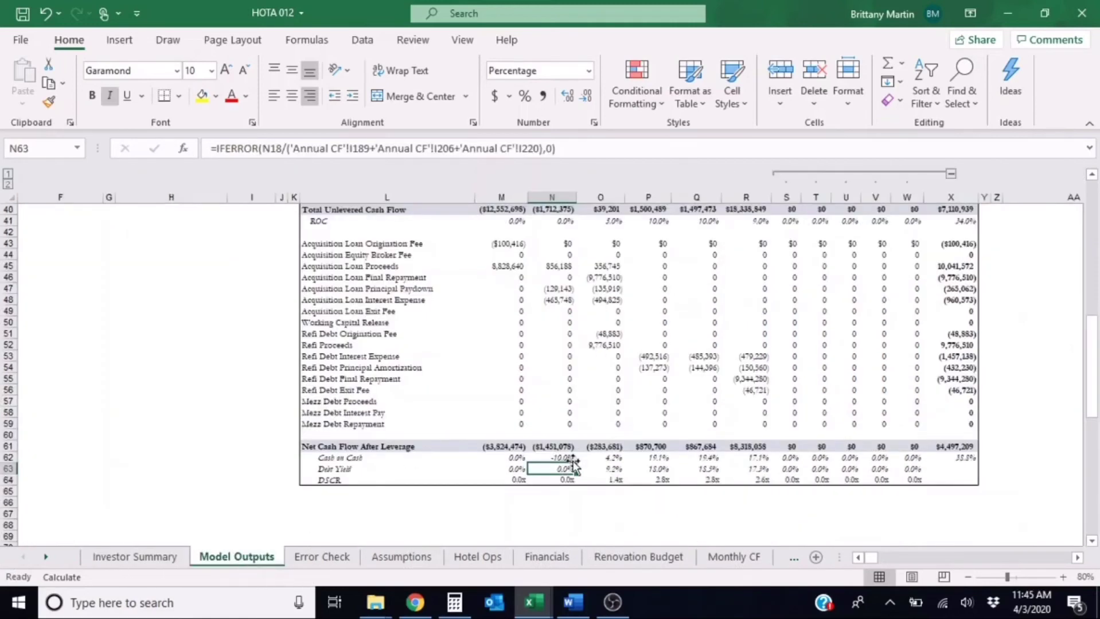
click(609, 469)
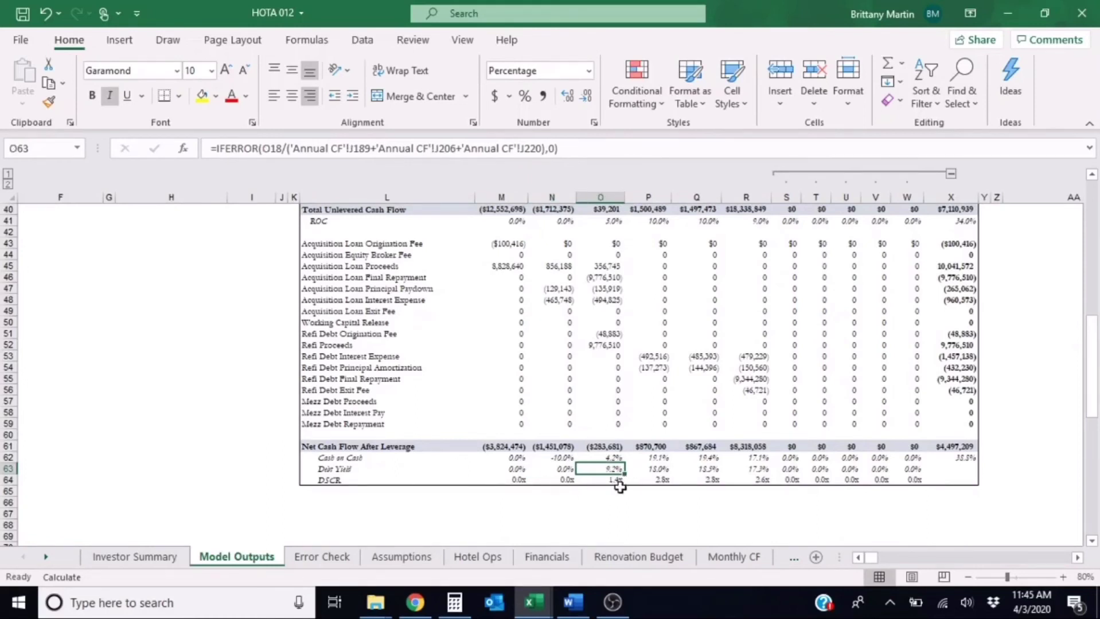
key(Right)
key(Right)
key(Left)
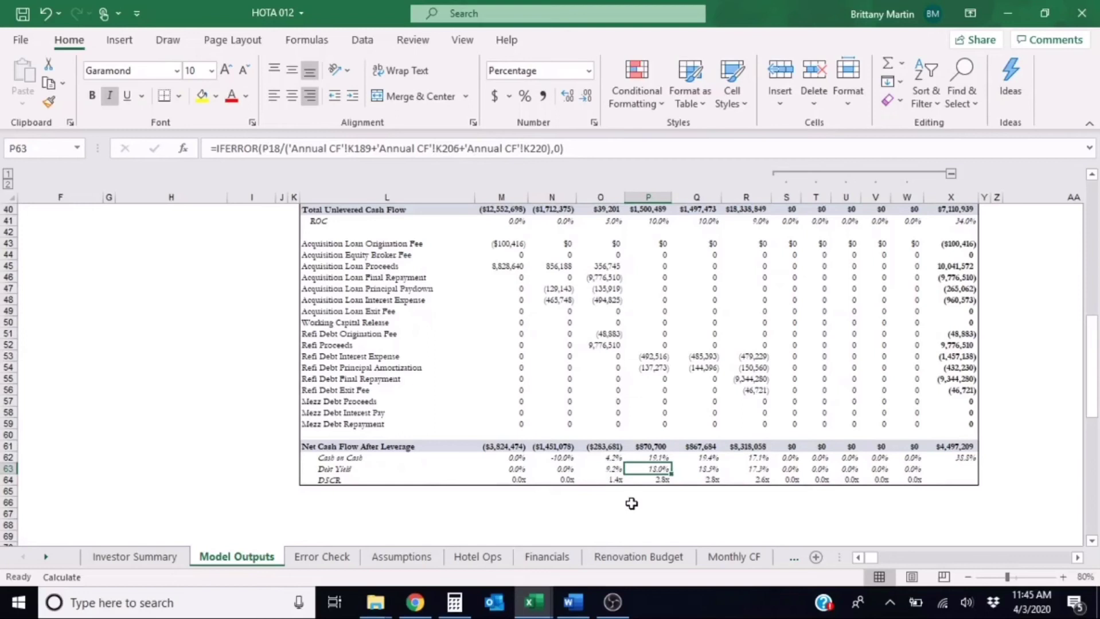
key(Left)
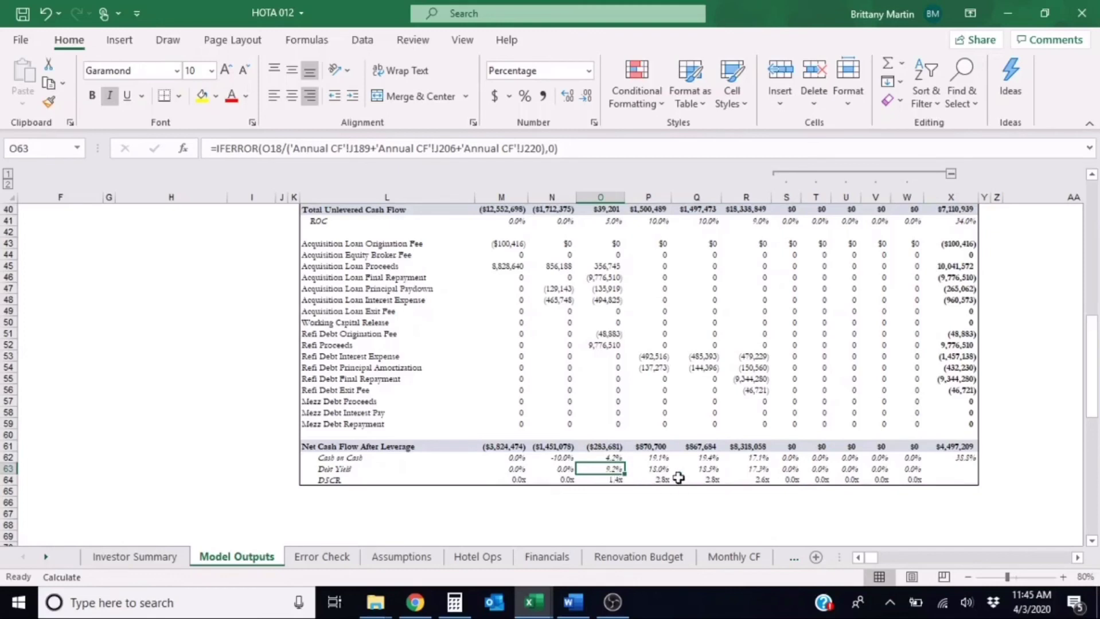
click(663, 469)
click(715, 471)
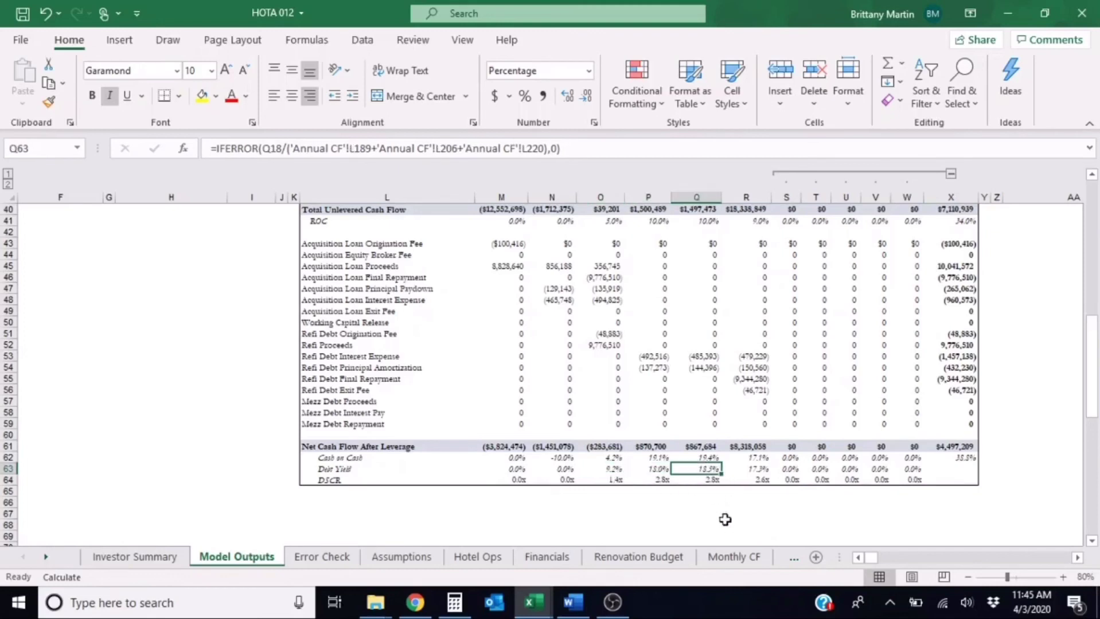
click(762, 470)
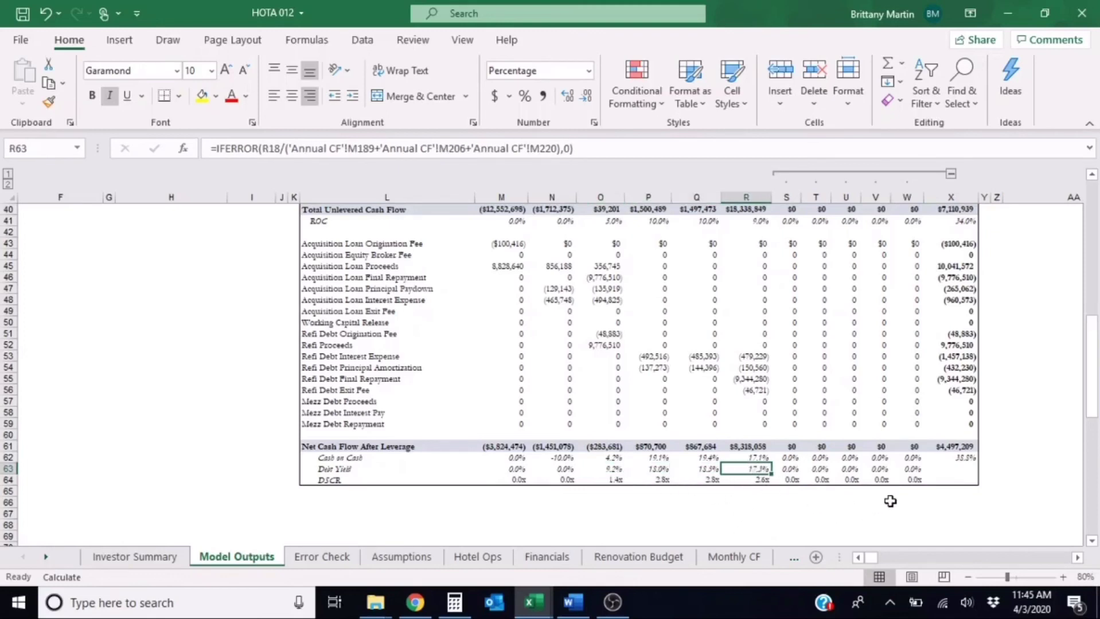